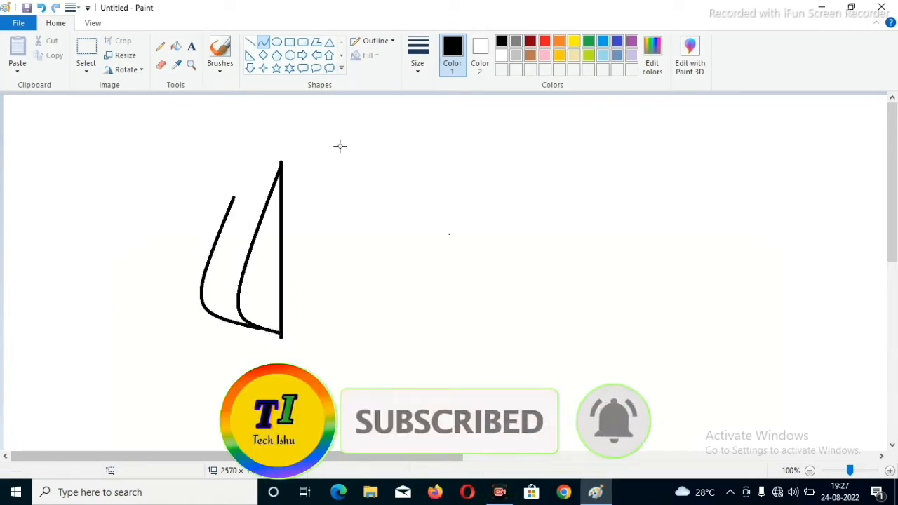
Step: Erase the upper end of the outermost petal curve and draw a curved tip segment rising from it
{"action": "left_click", "coordinate": [889, 471]}
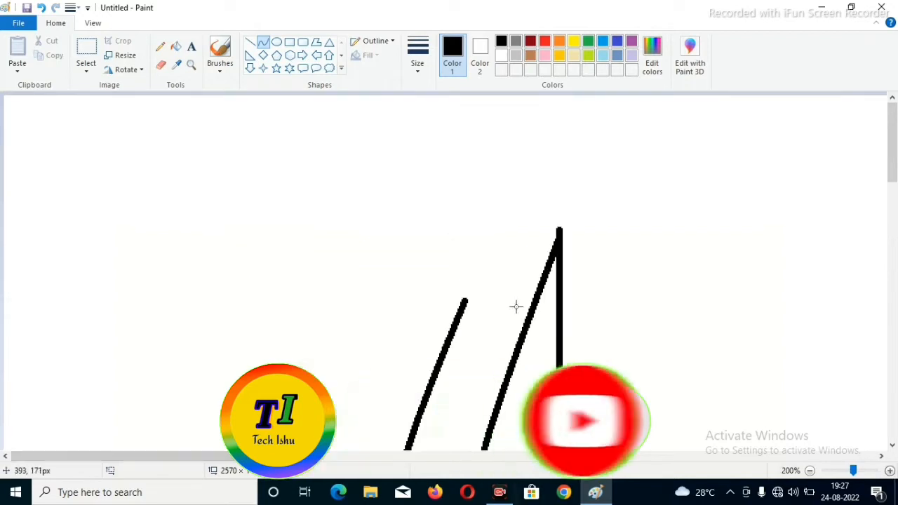
{"action": "left_click", "coordinate": [161, 64]}
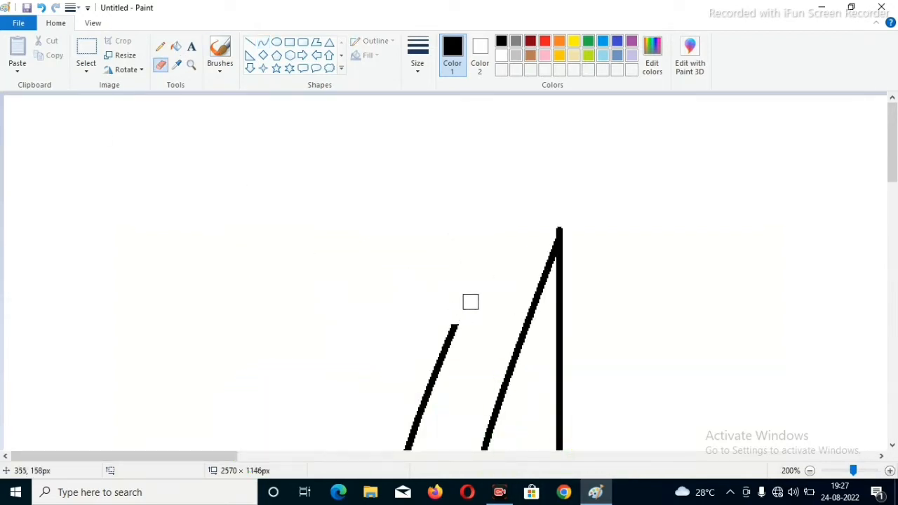
{"action": "left_click", "coordinate": [263, 43]}
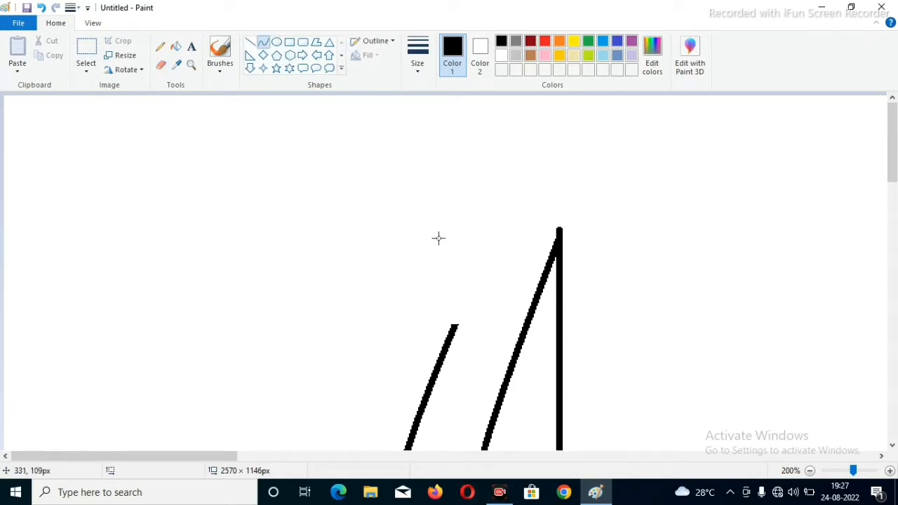
{"action": "left_click_drag", "start_coordinate": [438, 238], "coordinate": [453, 324]}
{"action": "mouse_move", "coordinate": [448, 287]}
{"action": "left_mouse_down"}
{"action": "mouse_move", "coordinate": [459, 260]}
{"action": "mouse_move", "coordinate": [458, 309]}
{"action": "left_mouse_up"}
{"action": "left_click", "coordinate": [281, 131]}
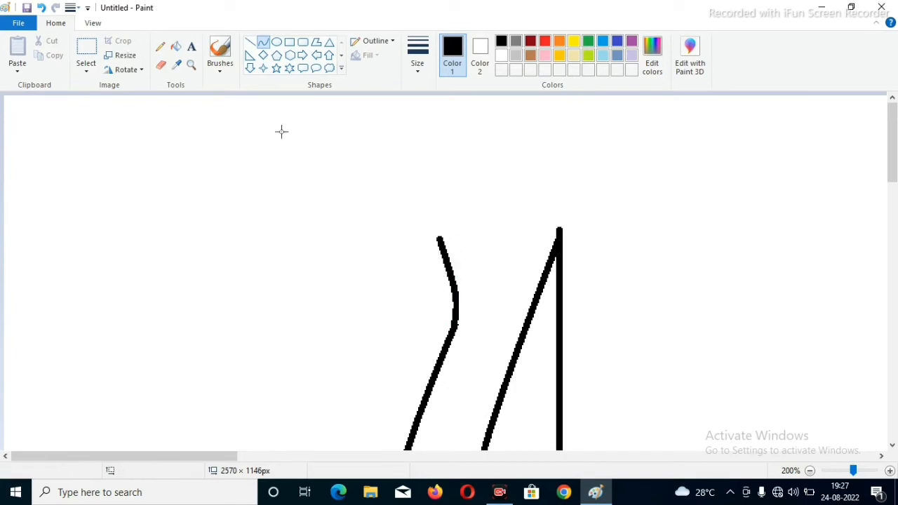
Step: Trim the new petal tip and draw a curve from it down to the central petal's slanted edge
{"action": "left_click", "coordinate": [162, 66]}
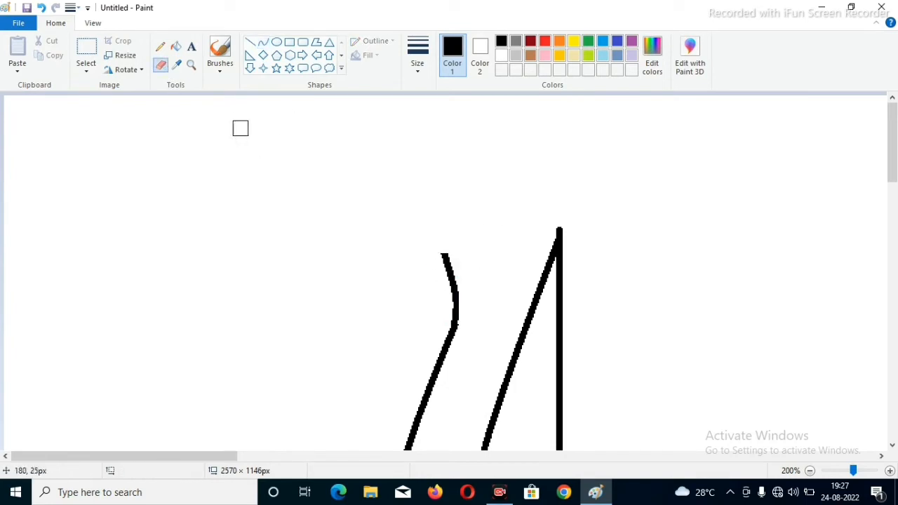
{"action": "left_click", "coordinate": [262, 42]}
{"action": "mouse_move", "coordinate": [445, 253]}
{"action": "left_mouse_down"}
{"action": "mouse_move", "coordinate": [477, 281]}
{"action": "mouse_move", "coordinate": [513, 358]}
{"action": "left_mouse_up"}
{"action": "mouse_move", "coordinate": [484, 316]}
{"action": "left_mouse_down"}
{"action": "mouse_move", "coordinate": [484, 290]}
{"action": "mouse_move", "coordinate": [496, 310]}
{"action": "left_mouse_up"}
{"action": "scroll", "coordinate": [490, 187], "scroll_direction": "down", "scroll_amount": 3}
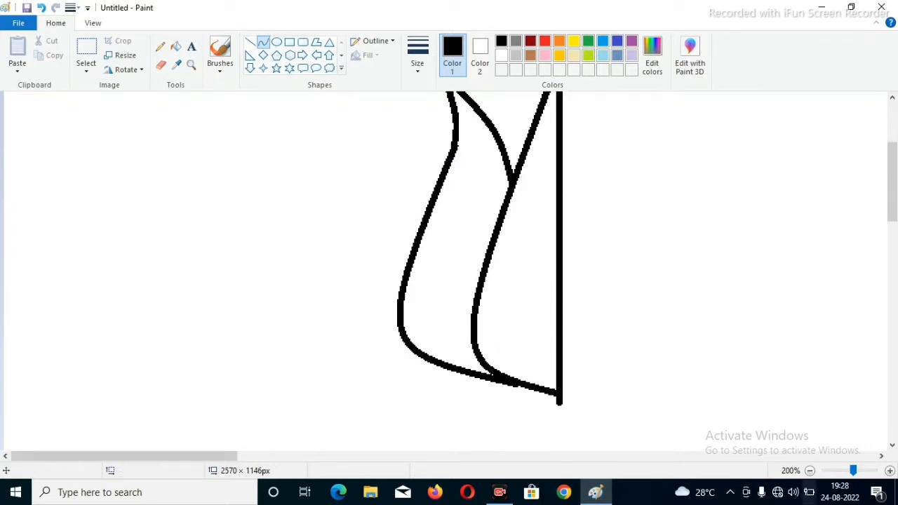
Step: Draw the bowed outer edge of a third petal, ending on the base curve of the second petal
{"action": "left_click", "coordinate": [810, 471]}
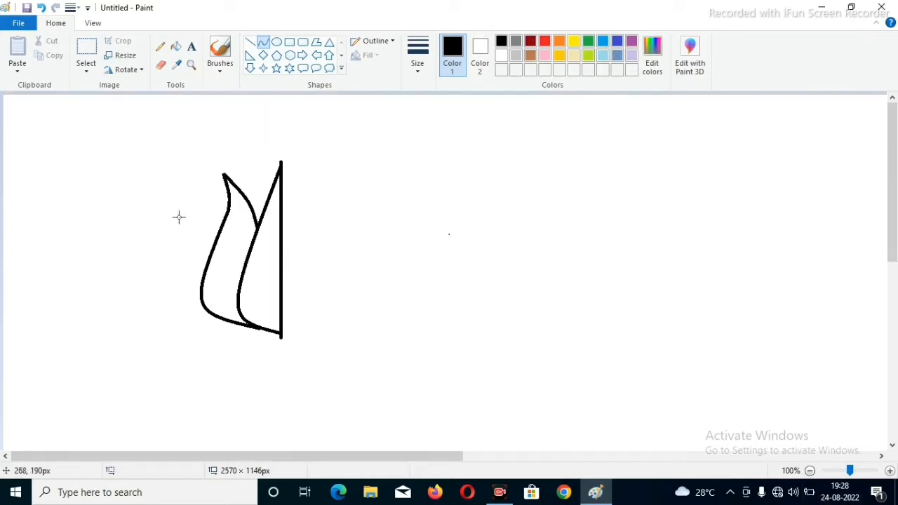
{"action": "left_click_drag", "start_coordinate": [198, 210], "coordinate": [223, 321]}
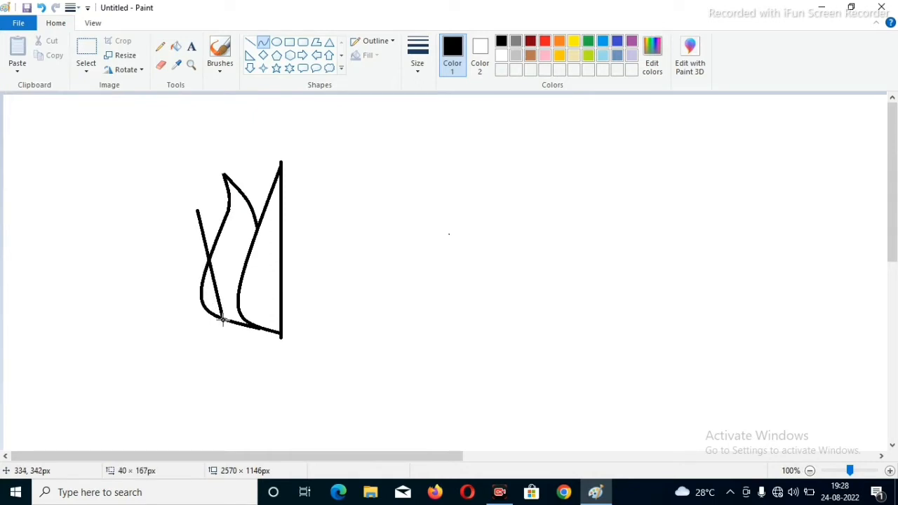
{"action": "left_click_drag", "start_coordinate": [208, 254], "coordinate": [160, 301]}
{"action": "left_click", "coordinate": [138, 288]}
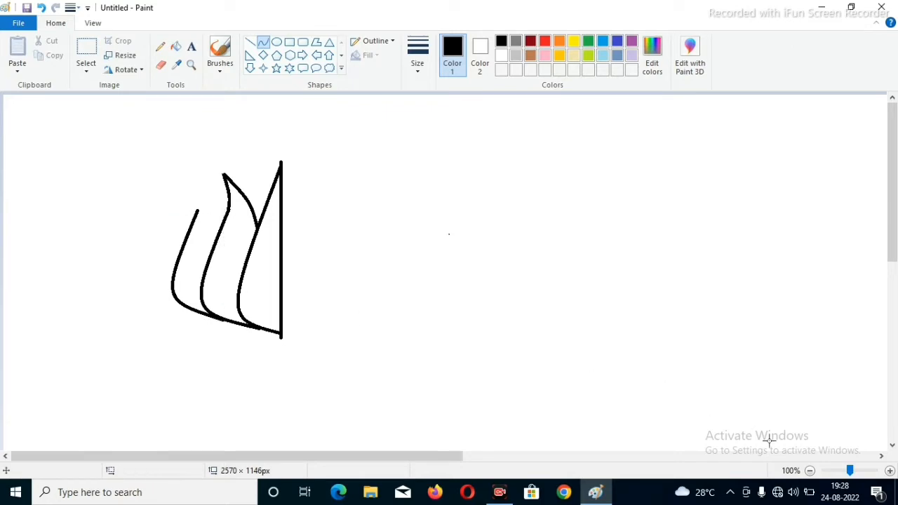
Step: Trim the third petal's upper end and draw a curved tip segment about 25 × 60 px on it
{"action": "left_click", "coordinate": [889, 471]}
{"action": "left_click", "coordinate": [161, 65]}
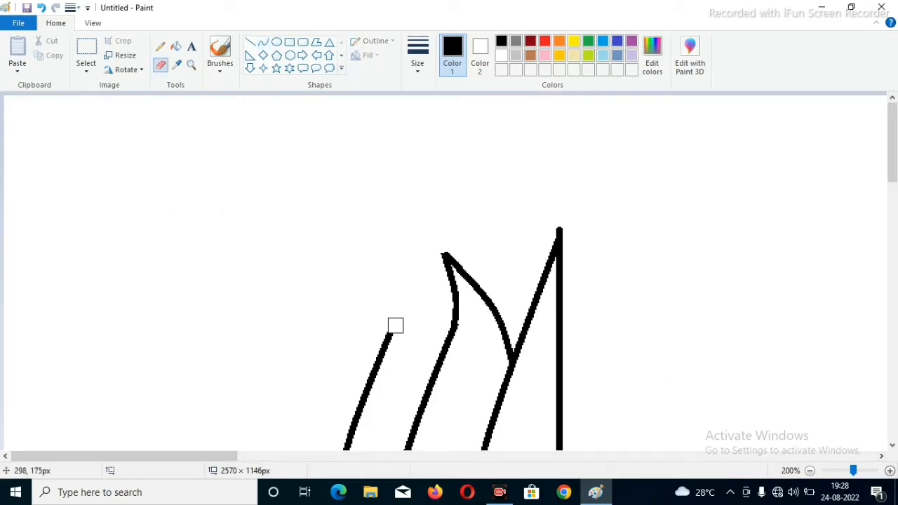
{"action": "left_click", "coordinate": [262, 42]}
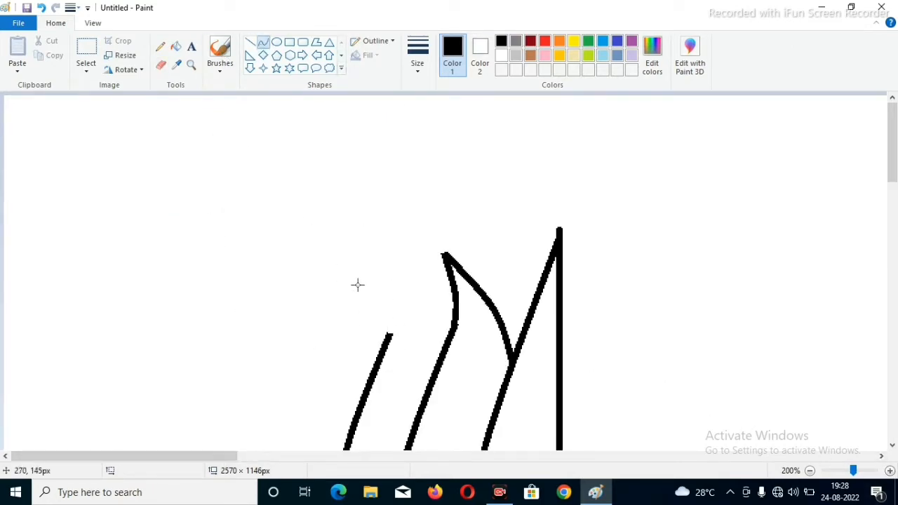
{"action": "mouse_move", "coordinate": [362, 258]}
{"action": "left_mouse_down"}
{"action": "mouse_move", "coordinate": [390, 336]}
{"action": "mouse_move", "coordinate": [386, 282]}
{"action": "mouse_move", "coordinate": [395, 305]}
{"action": "left_mouse_up"}
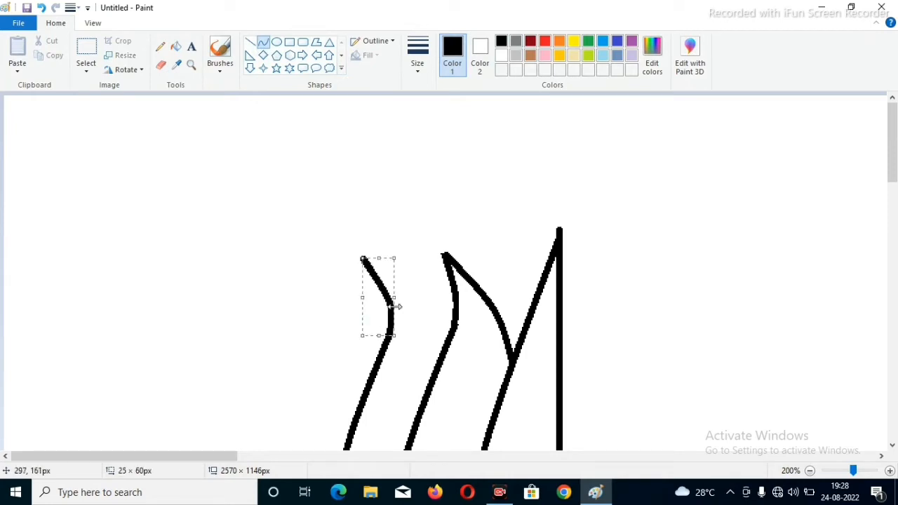
Step: Trim the third petal's tip and draw a curve about 56 × 76 px joining it to the second petal
{"action": "left_click", "coordinate": [160, 65]}
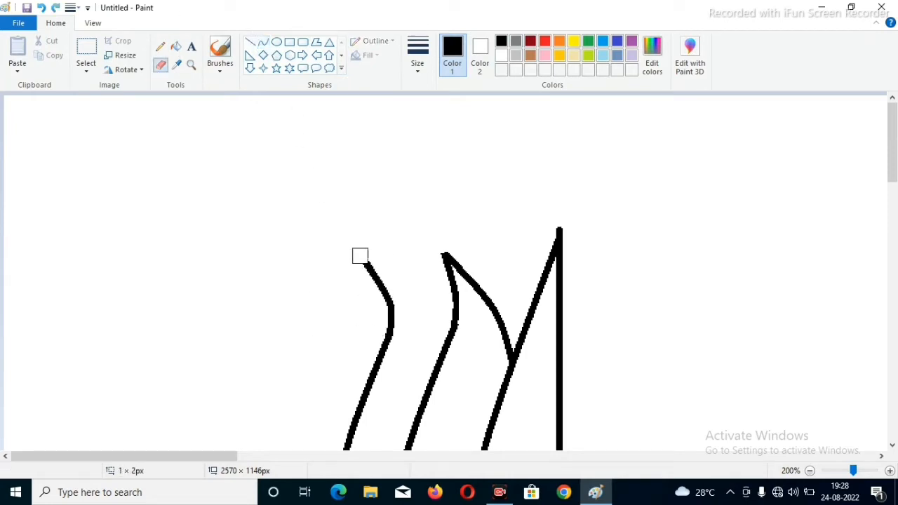
{"action": "left_click", "coordinate": [264, 41]}
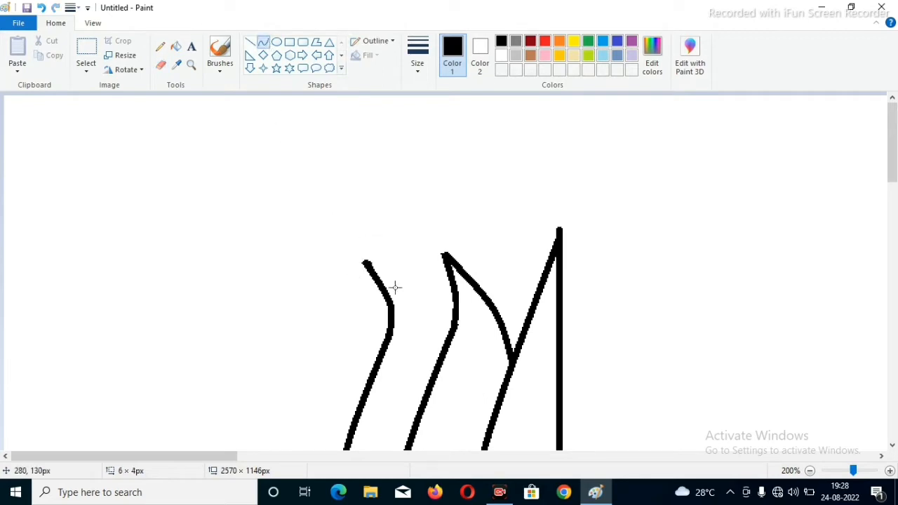
{"action": "left_click_drag", "start_coordinate": [363, 262], "coordinate": [433, 357]}
{"action": "left_click_drag", "start_coordinate": [403, 309], "coordinate": [424, 302]}
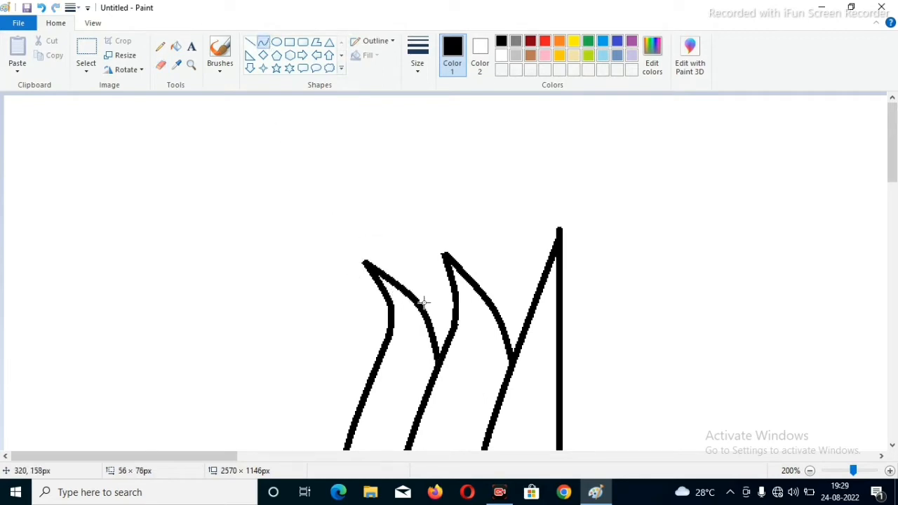
{"action": "left_click", "coordinate": [347, 254]}
{"action": "left_click", "coordinate": [809, 471]}
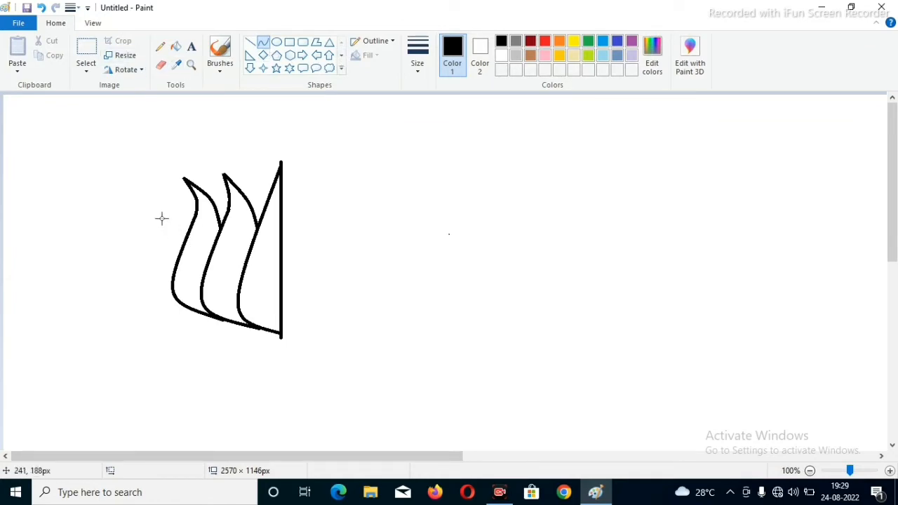
{"action": "left_click_drag", "start_coordinate": [161, 219], "coordinate": [194, 309]}
{"action": "left_click_drag", "start_coordinate": [178, 264], "coordinate": [147, 297]}
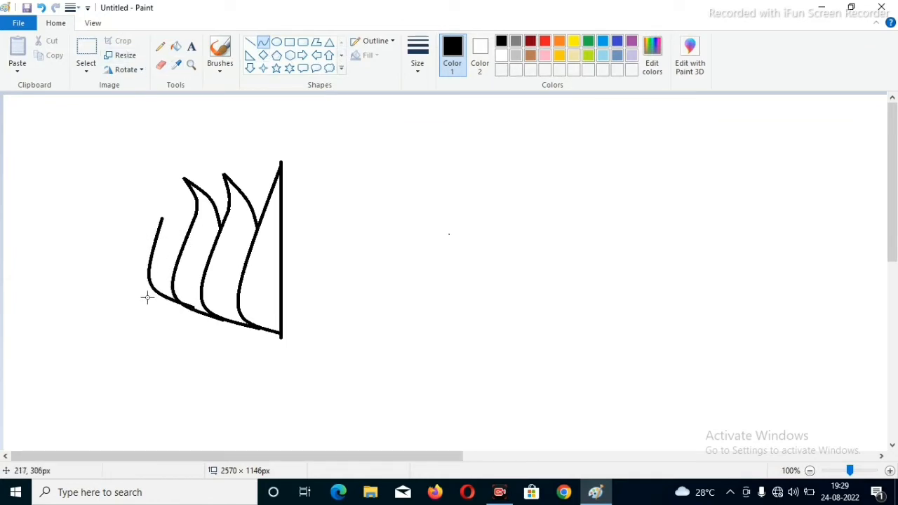
{"action": "key", "text": "ctrl+z"}
{"action": "left_click_drag", "start_coordinate": [161, 210], "coordinate": [185, 306]}
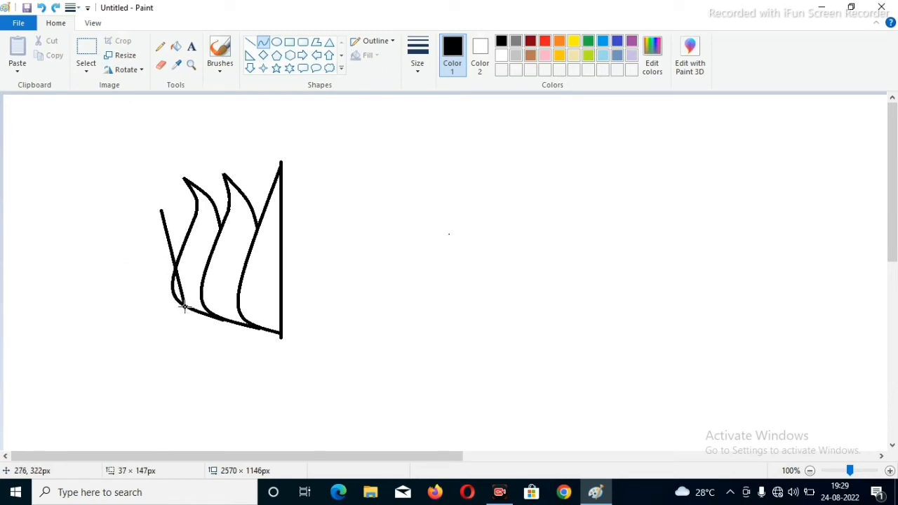
{"action": "left_click_drag", "start_coordinate": [170, 247], "coordinate": [94, 272]}
{"action": "key", "text": "ctrl+z"}
Step: Draw the bowed outer edge of a fourth petal, about 68 × 141 px, and erase its upper end
{"action": "left_click_drag", "start_coordinate": [164, 213], "coordinate": [138, 277]}
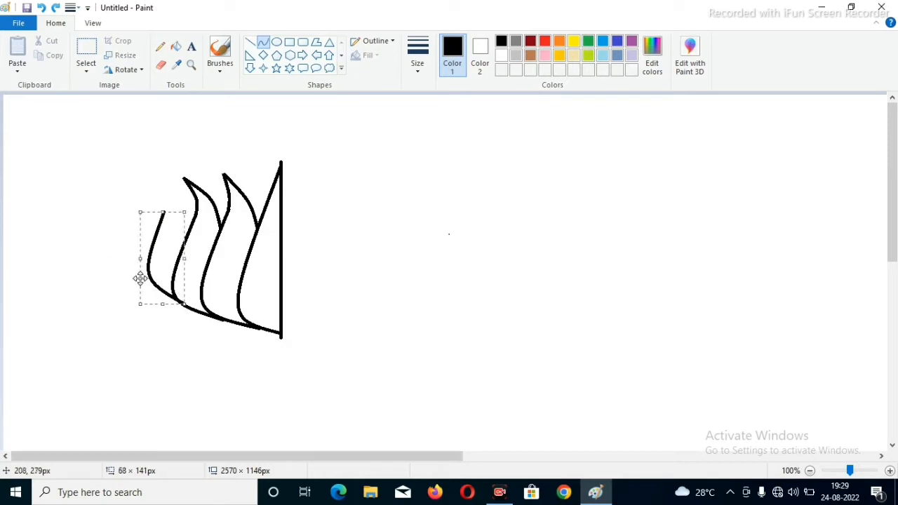
{"action": "left_click", "coordinate": [139, 276]}
{"action": "left_click", "coordinate": [889, 471]}
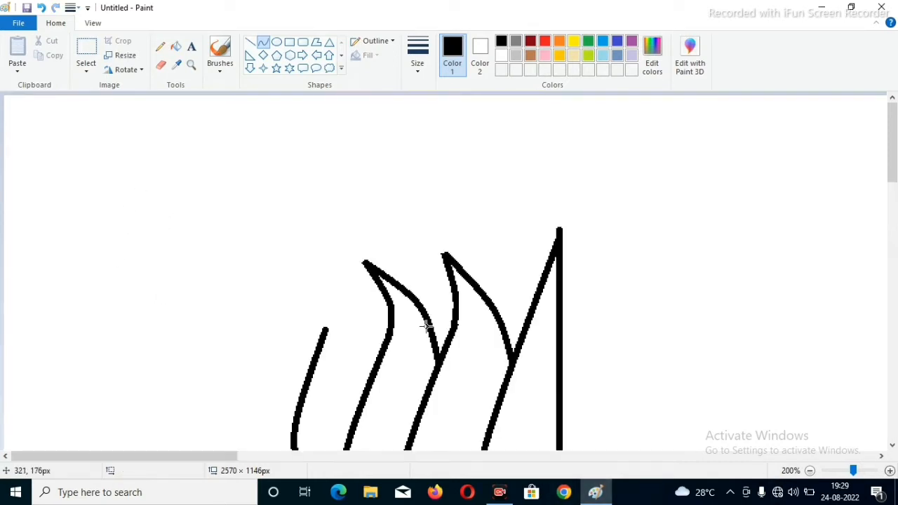
{"action": "left_click", "coordinate": [160, 64]}
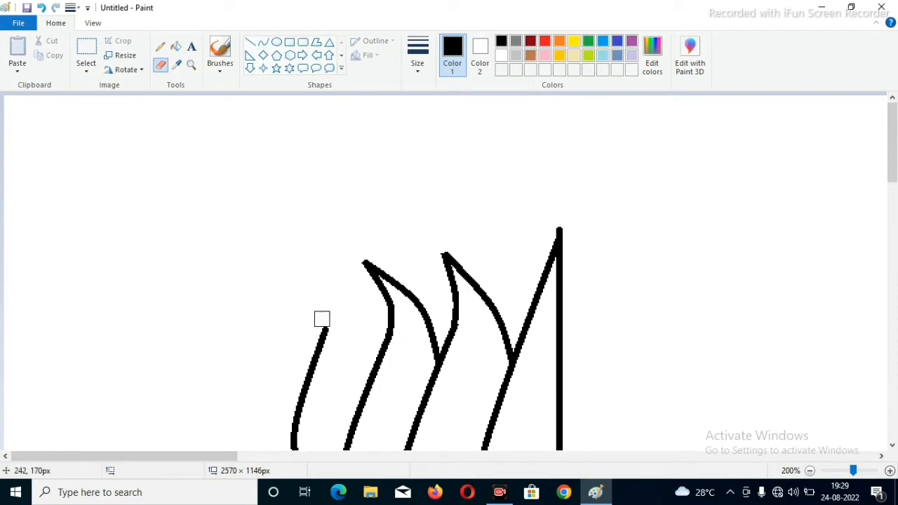
{"action": "left_click_drag", "start_coordinate": [322, 319], "coordinate": [326, 339]}
Step: Draw the fourth petal's curved tip and a curve joining that tip to the third petal
{"action": "left_click", "coordinate": [264, 42]}
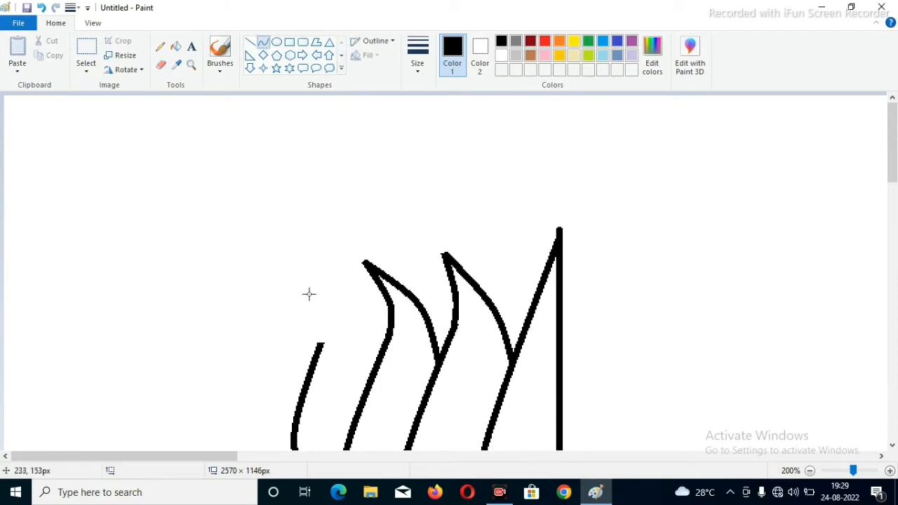
{"action": "mouse_move", "coordinate": [298, 267]}
{"action": "left_mouse_down"}
{"action": "mouse_move", "coordinate": [320, 346]}
{"action": "mouse_move", "coordinate": [323, 309]}
{"action": "mouse_move", "coordinate": [331, 313]}
{"action": "mouse_move", "coordinate": [314, 348]}
{"action": "mouse_move", "coordinate": [332, 315]}
{"action": "mouse_move", "coordinate": [326, 321]}
{"action": "left_mouse_up"}
{"action": "key", "text": "ctrl+z"}
{"action": "left_click", "coordinate": [255, 313]}
{"action": "mouse_move", "coordinate": [308, 289]}
{"action": "left_mouse_down"}
{"action": "mouse_move", "coordinate": [357, 358]}
{"action": "mouse_move", "coordinate": [381, 361]}
{"action": "mouse_move", "coordinate": [350, 309]}
{"action": "left_mouse_up"}
{"action": "left_click", "coordinate": [327, 266]}
Step: Erase the whole vertical guide line from the central petal's peak down to its base
{"action": "scroll", "coordinate": [411, 267], "scroll_direction": "down", "scroll_amount": 2}
{"action": "scroll", "coordinate": [503, 300], "scroll_direction": "up", "scroll_amount": 1}
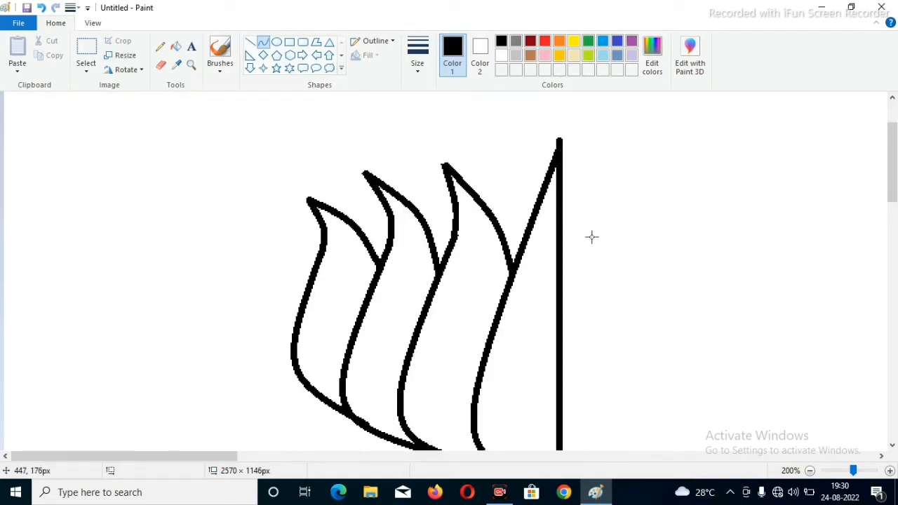
{"action": "left_click", "coordinate": [161, 65]}
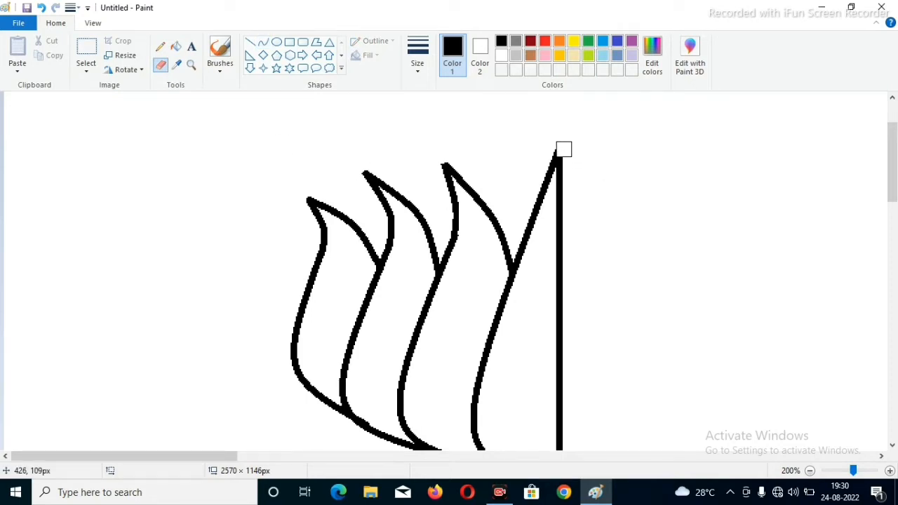
{"action": "left_click", "coordinate": [564, 168]}
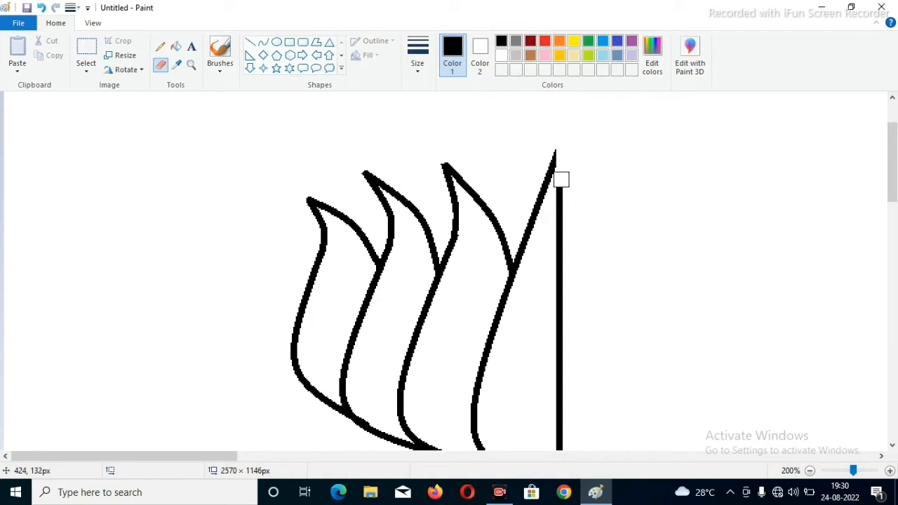
{"action": "left_click_drag", "start_coordinate": [561, 180], "coordinate": [559, 449]}
{"action": "scroll", "coordinate": [559, 420], "scroll_direction": "down", "scroll_amount": 3}
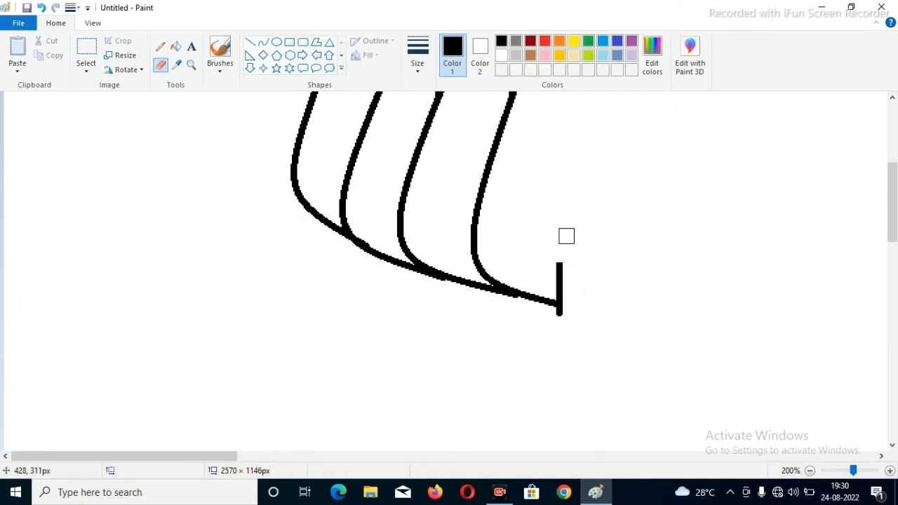
{"action": "left_click_drag", "start_coordinate": [566, 235], "coordinate": [564, 280]}
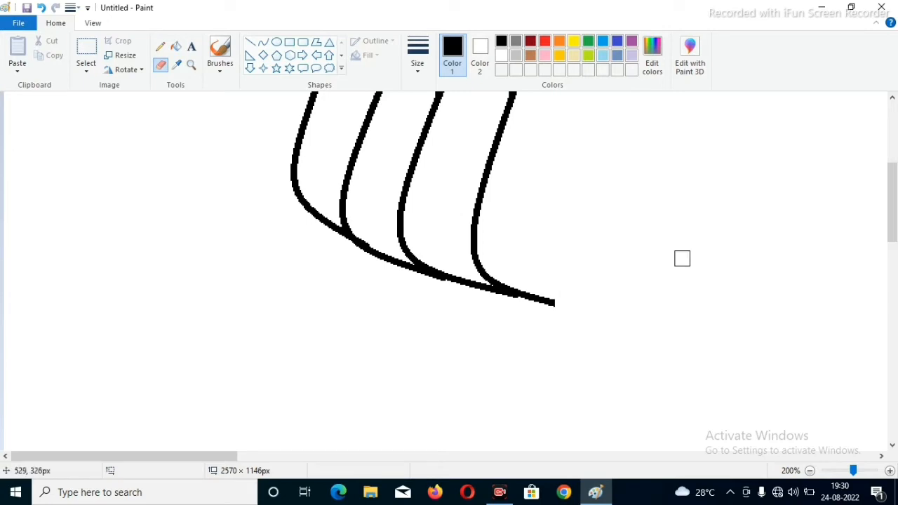
Step: Select the half flower with a rectangle about 227 × 275 px and copy it
{"action": "scroll", "coordinate": [711, 253], "scroll_direction": "up", "scroll_amount": 4}
{"action": "left_click", "coordinate": [809, 471]}
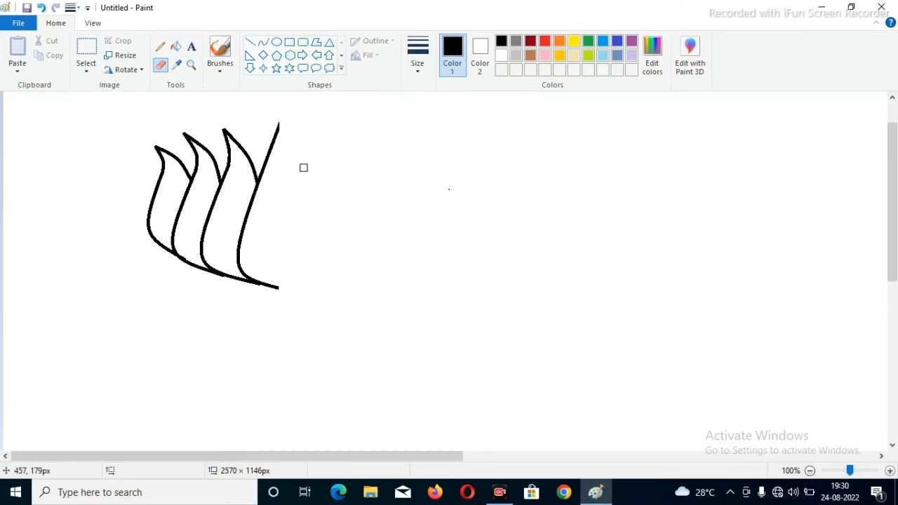
{"action": "left_click", "coordinate": [86, 51]}
{"action": "mouse_move", "coordinate": [278, 112]}
{"action": "left_mouse_down"}
{"action": "mouse_move", "coordinate": [210, 225]}
{"action": "mouse_move", "coordinate": [130, 292]}
{"action": "left_mouse_up"}
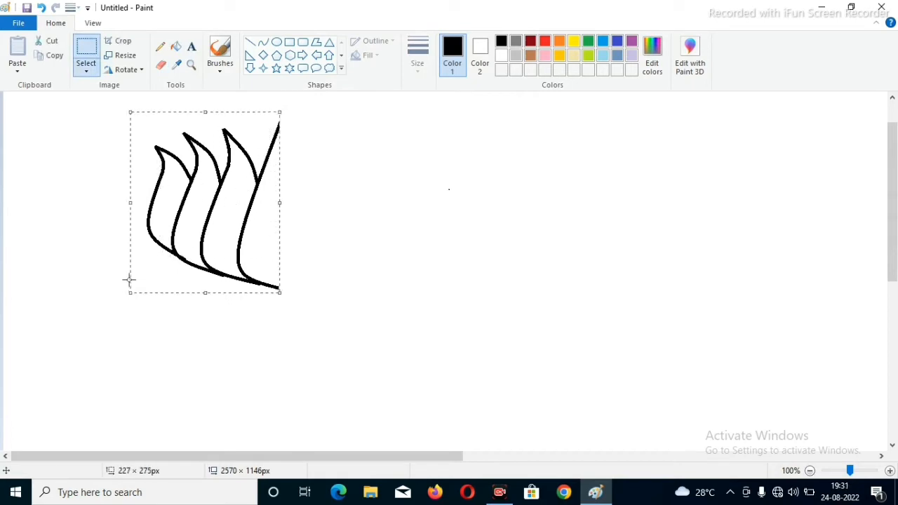
Step: Stretch the selected half flower to about 280 × 297 px and move it slightly lower on the canvas
{"action": "mouse_move", "coordinate": [152, 202]}
{"action": "left_mouse_down"}
{"action": "mouse_move", "coordinate": [158, 241]}
{"action": "mouse_move", "coordinate": [164, 216]}
{"action": "left_mouse_up"}
{"action": "left_click_drag", "start_coordinate": [297, 213], "coordinate": [327, 215]}
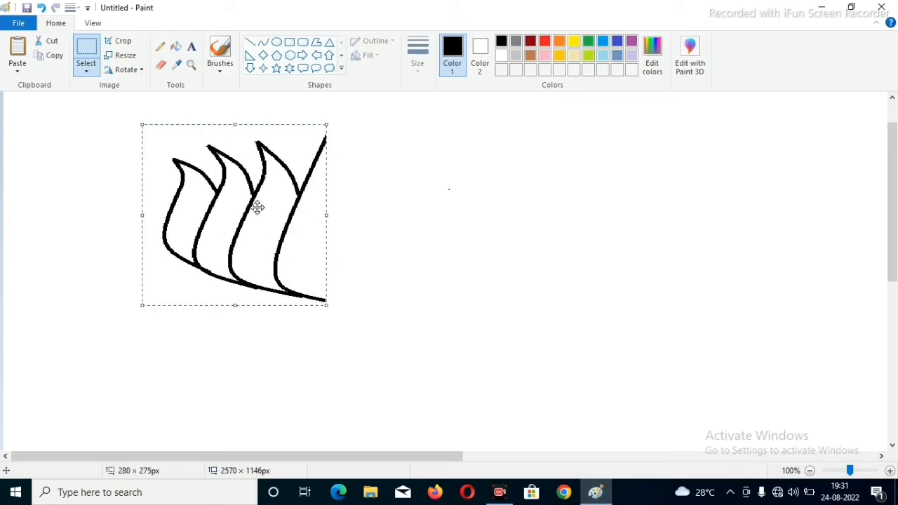
{"action": "left_click_drag", "start_coordinate": [224, 125], "coordinate": [241, 110]}
{"action": "mouse_move", "coordinate": [235, 185]}
{"action": "left_mouse_down"}
{"action": "mouse_move", "coordinate": [237, 218]}
{"action": "mouse_move", "coordinate": [285, 209]}
{"action": "left_mouse_up"}
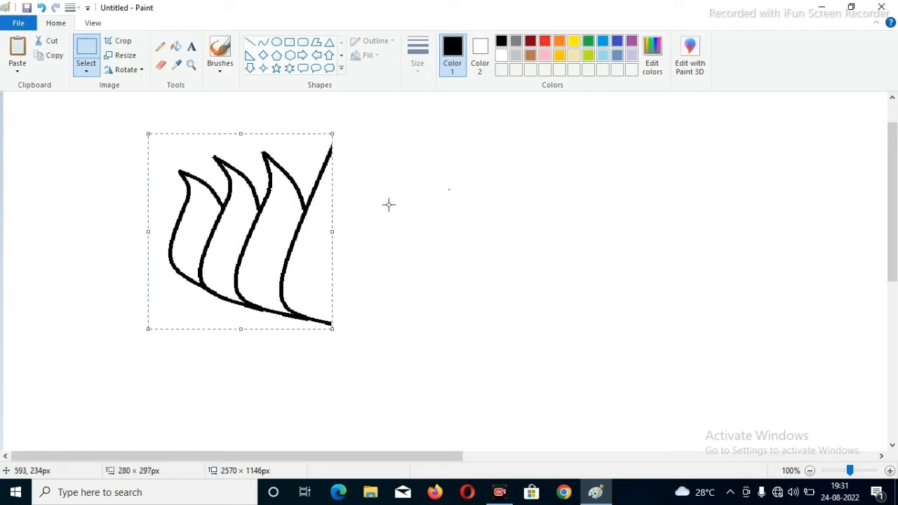
Step: Paste the copied half flower, flip it horizontally, and place it against the original's right edge
{"action": "left_click", "coordinate": [353, 184]}
{"action": "key", "text": "ctrl+v"}
{"action": "left_click", "coordinate": [126, 69]}
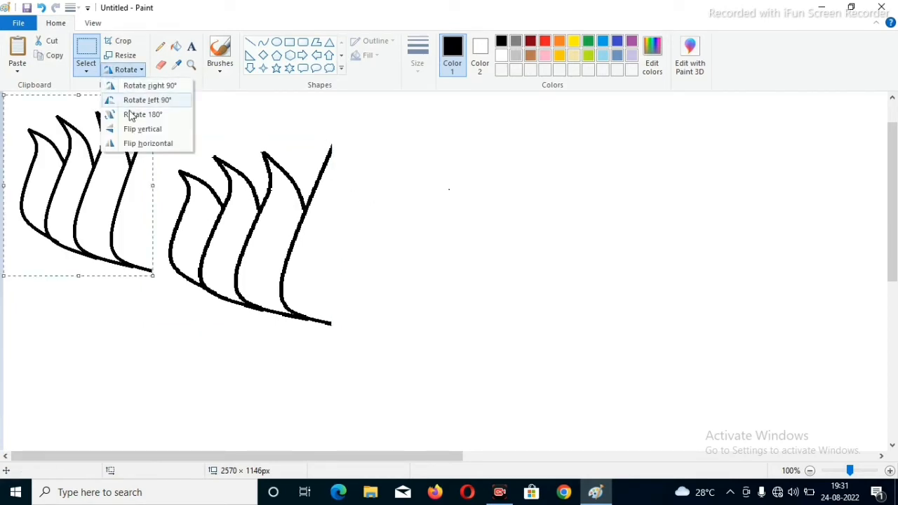
{"action": "left_click", "coordinate": [133, 142]}
{"action": "mouse_move", "coordinate": [93, 141]}
{"action": "left_mouse_down"}
{"action": "mouse_move", "coordinate": [457, 238]}
{"action": "mouse_move", "coordinate": [430, 204]}
{"action": "left_mouse_up"}
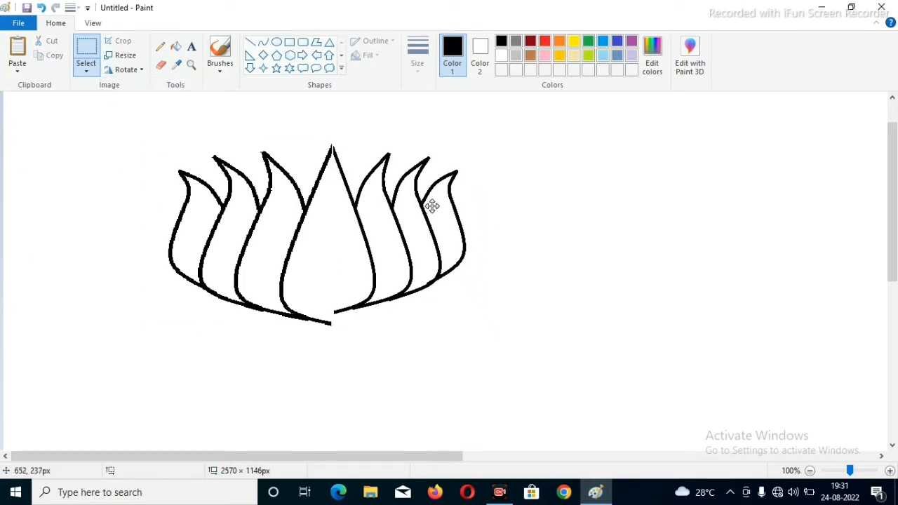
Step: Stretch the mirrored half to about 295 px high and align its base and peak with the original half
{"action": "left_click_drag", "start_coordinate": [407, 319], "coordinate": [408, 328]}
{"action": "left_click_drag", "start_coordinate": [385, 296], "coordinate": [384, 297]}
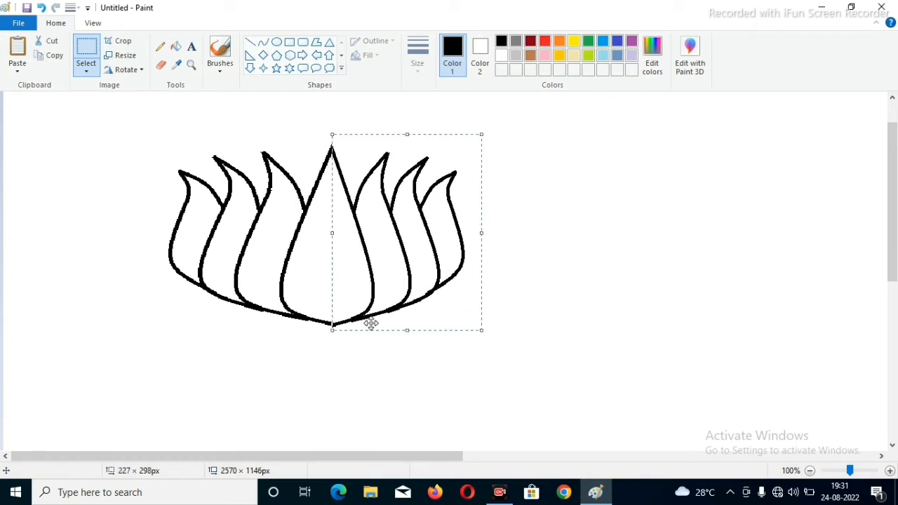
{"action": "left_click_drag", "start_coordinate": [405, 332], "coordinate": [407, 329]}
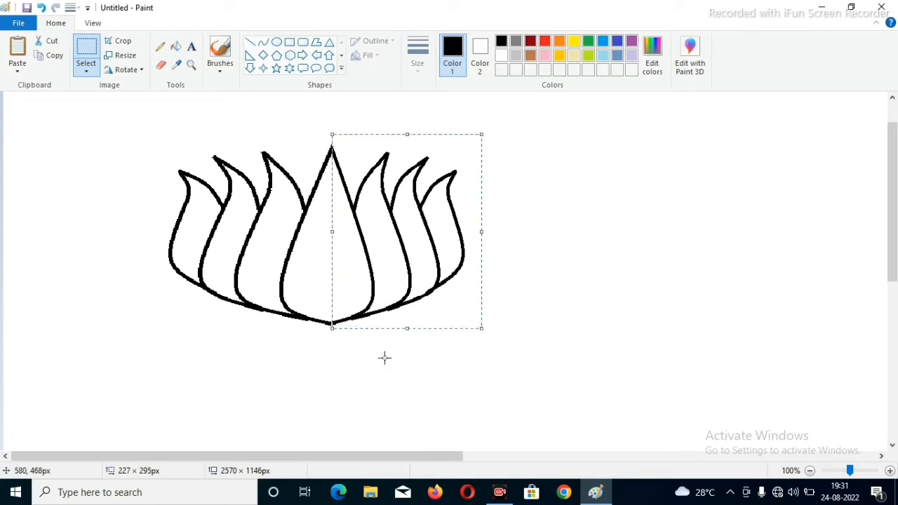
Step: Add a tiny curve at the flower's base and draw a pointed petal below it with two outward-bulging curves about 142 px high
{"action": "left_click", "coordinate": [384, 358]}
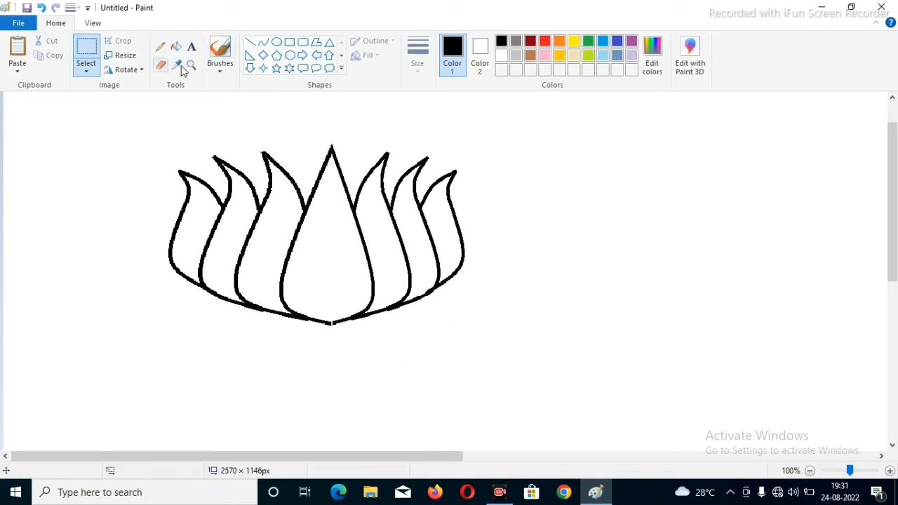
{"action": "left_click", "coordinate": [263, 42]}
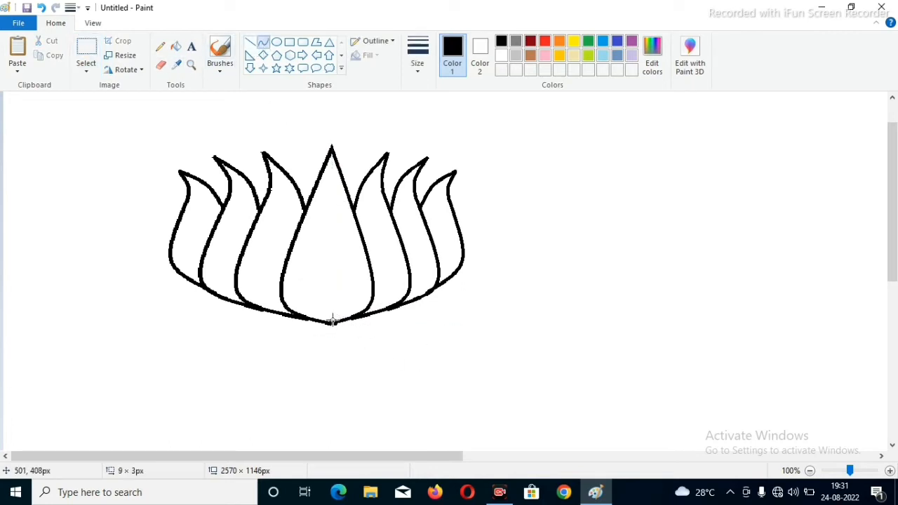
{"action": "left_click_drag", "start_coordinate": [333, 321], "coordinate": [335, 325]}
{"action": "left_click_drag", "start_coordinate": [275, 316], "coordinate": [325, 408]}
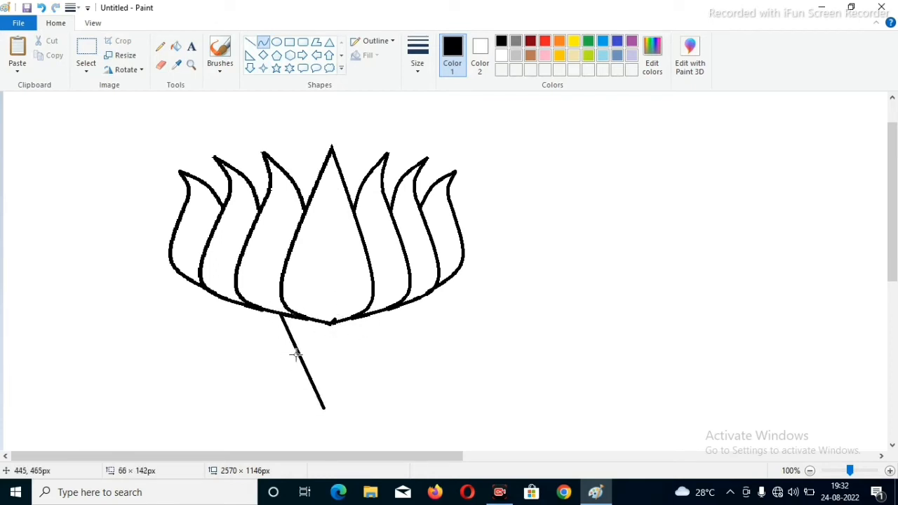
{"action": "mouse_move", "coordinate": [295, 350]}
{"action": "left_mouse_down"}
{"action": "mouse_move", "coordinate": [263, 357]}
{"action": "mouse_move", "coordinate": [252, 336]}
{"action": "mouse_move", "coordinate": [261, 345]}
{"action": "left_mouse_up"}
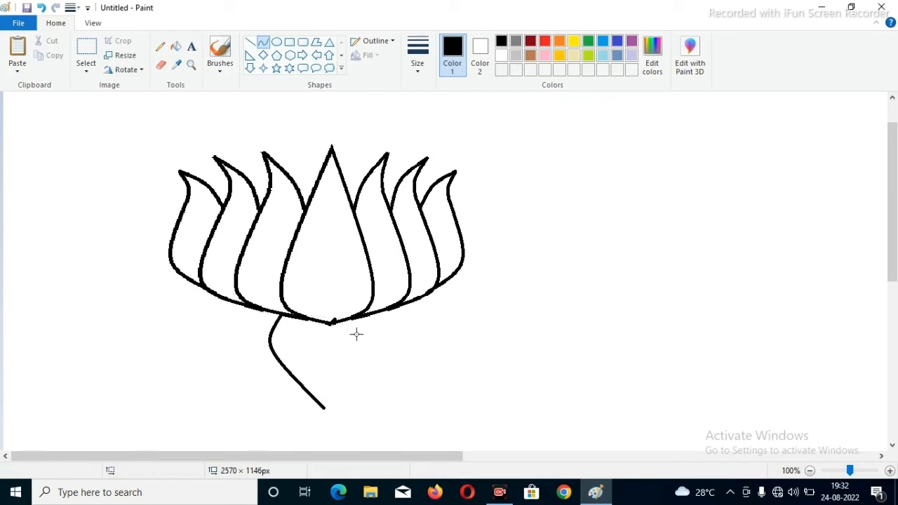
{"action": "mouse_move", "coordinate": [375, 313]}
{"action": "left_mouse_down"}
{"action": "mouse_move", "coordinate": [359, 364]}
{"action": "mouse_move", "coordinate": [325, 408]}
{"action": "mouse_move", "coordinate": [320, 401]}
{"action": "mouse_move", "coordinate": [390, 351]}
{"action": "mouse_move", "coordinate": [435, 346]}
{"action": "left_mouse_up"}
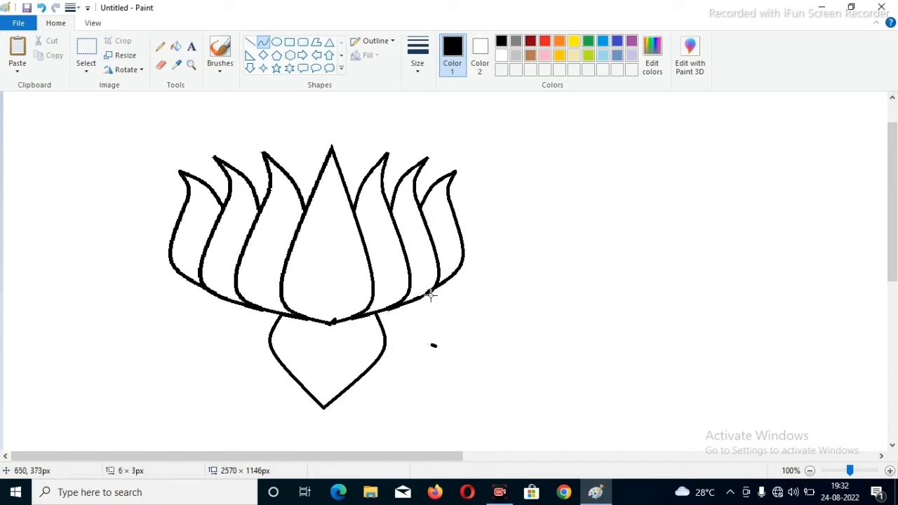
Step: Draw the lower right petal with a short rounded upper curve and a lower curve about 133 × 80 px meeting in a point
{"action": "mouse_move", "coordinate": [429, 293]}
{"action": "left_mouse_down"}
{"action": "mouse_move", "coordinate": [471, 313]}
{"action": "mouse_move", "coordinate": [443, 284]}
{"action": "left_mouse_up"}
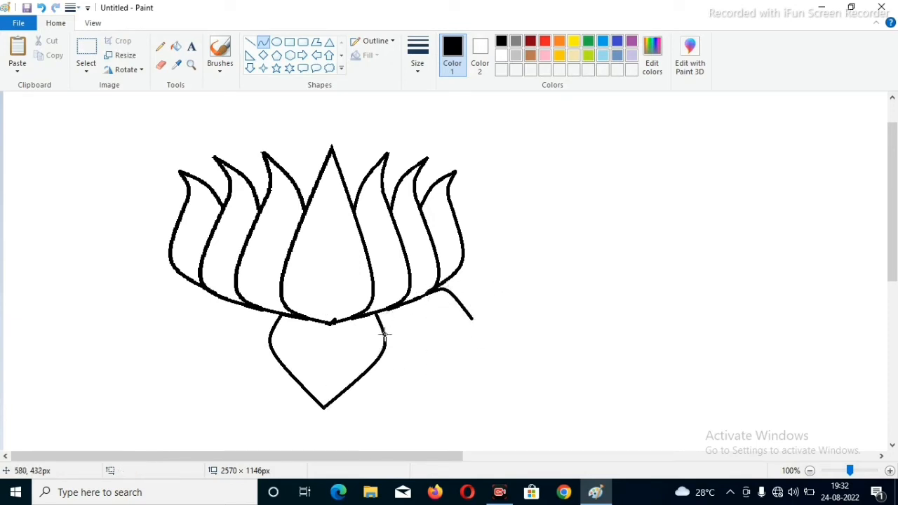
{"action": "left_click_drag", "start_coordinate": [385, 333], "coordinate": [473, 316]}
{"action": "left_click_drag", "start_coordinate": [415, 333], "coordinate": [399, 370]}
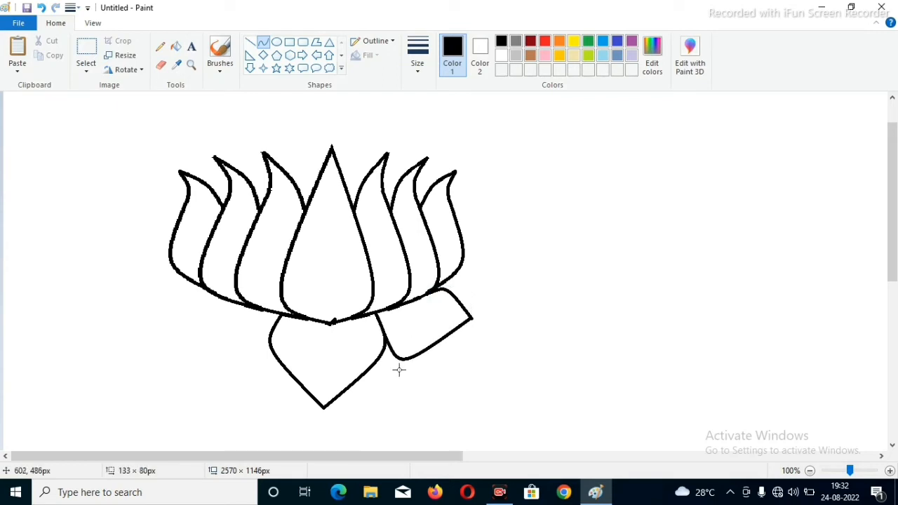
{"action": "left_click", "coordinate": [571, 348]}
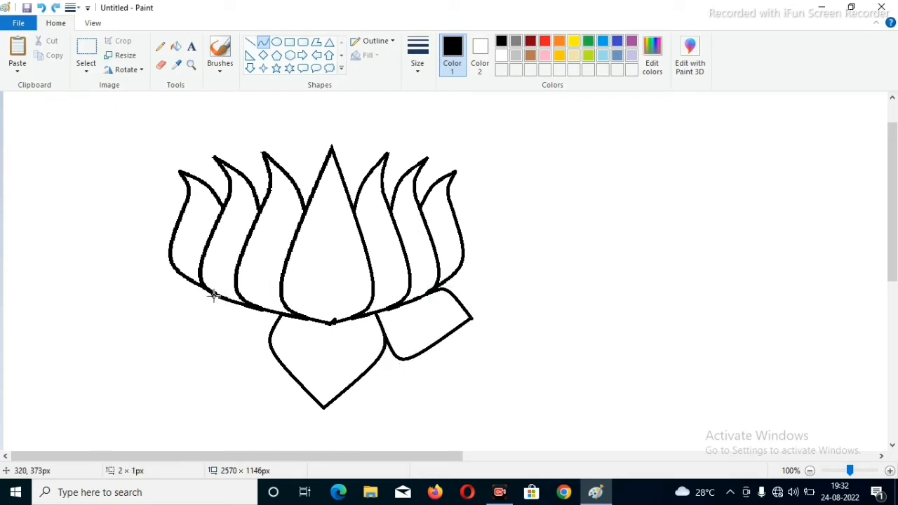
Step: Draw the lower left petal with an upper curve about 44 × 52 px and a lower curve about 145 × 78 px
{"action": "mouse_move", "coordinate": [211, 292]}
{"action": "left_mouse_down"}
{"action": "mouse_move", "coordinate": [185, 324]}
{"action": "mouse_move", "coordinate": [184, 307]}
{"action": "mouse_move", "coordinate": [197, 297]}
{"action": "left_mouse_up"}
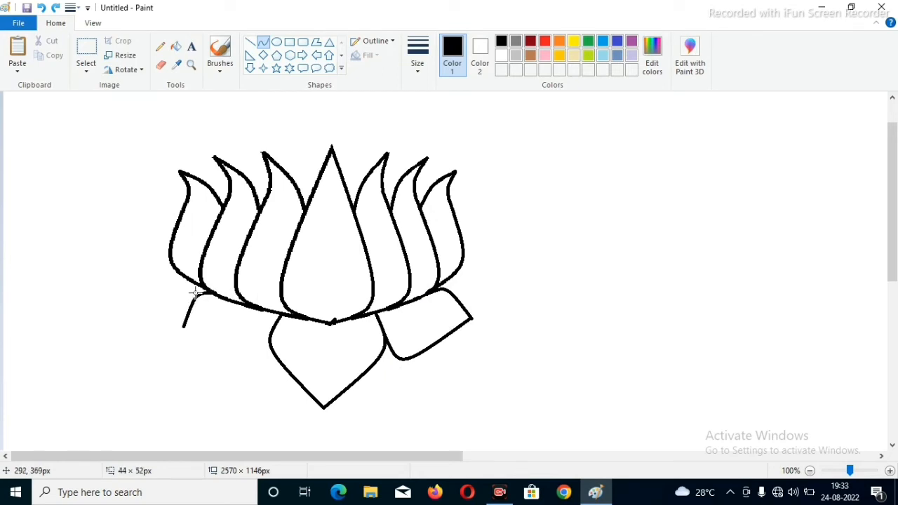
{"action": "left_click", "coordinate": [195, 293]}
{"action": "left_click", "coordinate": [234, 393]}
{"action": "left_click_drag", "start_coordinate": [273, 329], "coordinate": [237, 363]}
{"action": "left_click", "coordinate": [236, 362]}
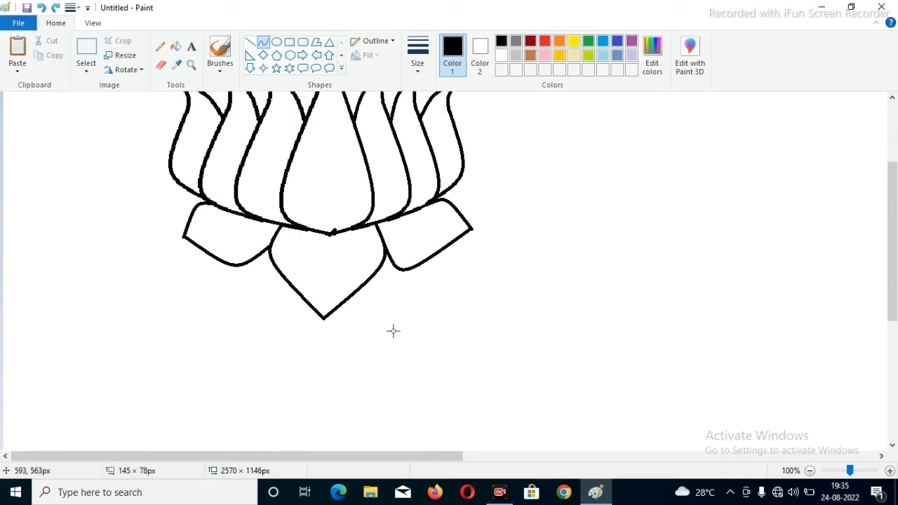
{"action": "scroll", "coordinate": [405, 383], "scroll_direction": "down", "scroll_amount": 2}
{"action": "scroll", "coordinate": [405, 383], "scroll_direction": "up", "scroll_amount": 5}
{"action": "left_click", "coordinate": [810, 471]}
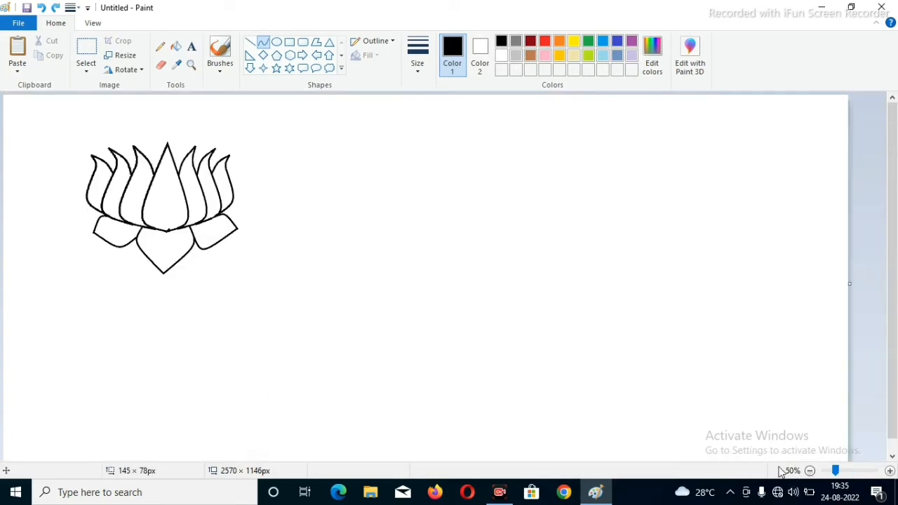
{"action": "left_click", "coordinate": [890, 471]}
{"action": "left_click", "coordinate": [92, 23]}
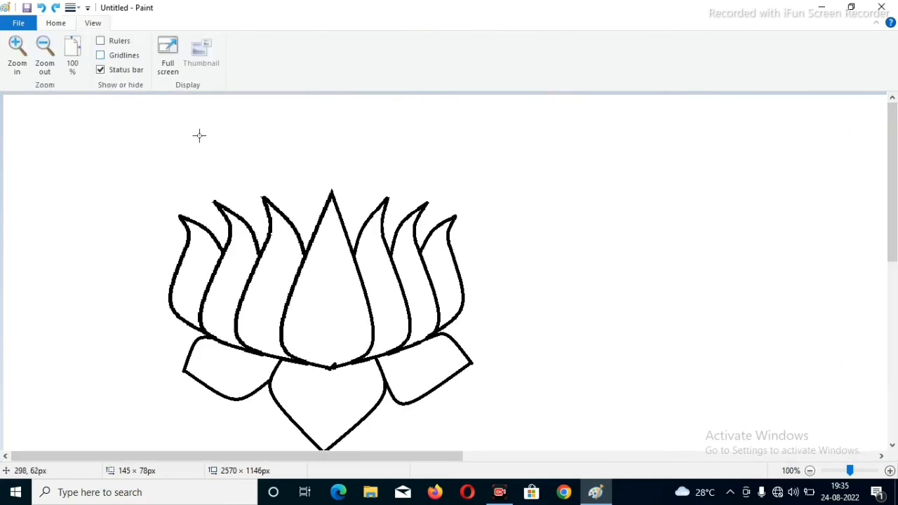
{"action": "left_click", "coordinate": [56, 23]}
Step: Select the whole flower with a rectangle about 522 × 433 px, reduce its width slightly and its height more, and move it up
{"action": "scroll", "coordinate": [214, 210], "scroll_direction": "down", "scroll_amount": 3}
{"action": "left_click", "coordinate": [86, 53]}
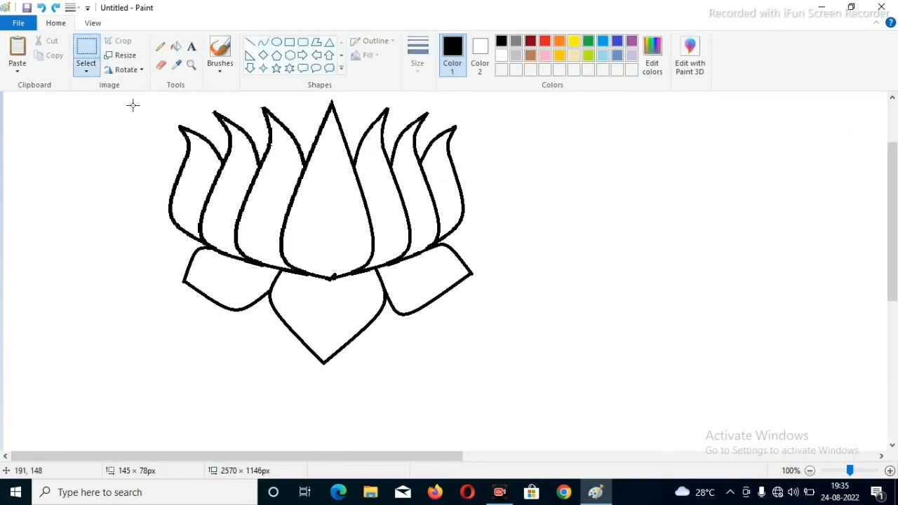
{"action": "left_click_drag", "start_coordinate": [152, 94], "coordinate": [491, 379]}
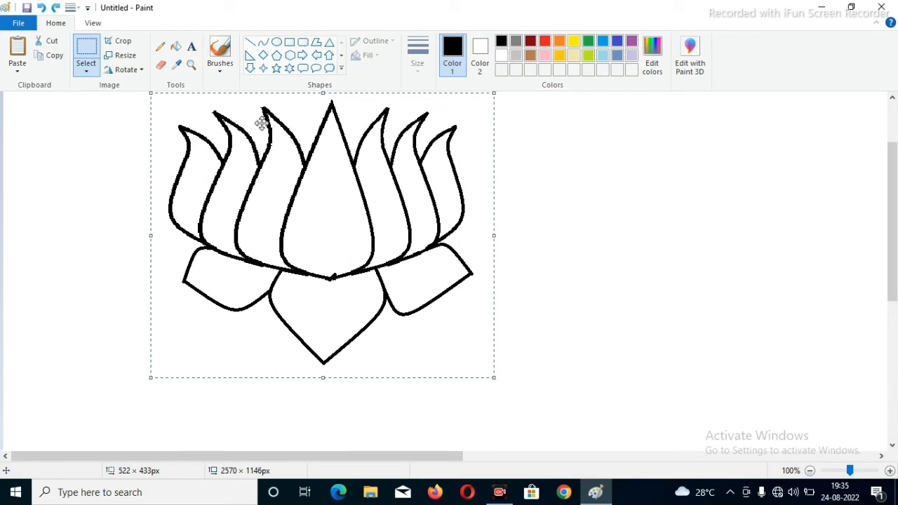
{"action": "left_click_drag", "start_coordinate": [493, 237], "coordinate": [485, 241]}
{"action": "left_click_drag", "start_coordinate": [317, 94], "coordinate": [313, 153]}
{"action": "left_click_drag", "start_coordinate": [335, 220], "coordinate": [334, 171]}
{"action": "left_click", "coordinate": [599, 237]}
Step: Draw the stem below the central lower petal as two slightly bent curves, the right one about 23 × 127 px
{"action": "left_click", "coordinate": [263, 43]}
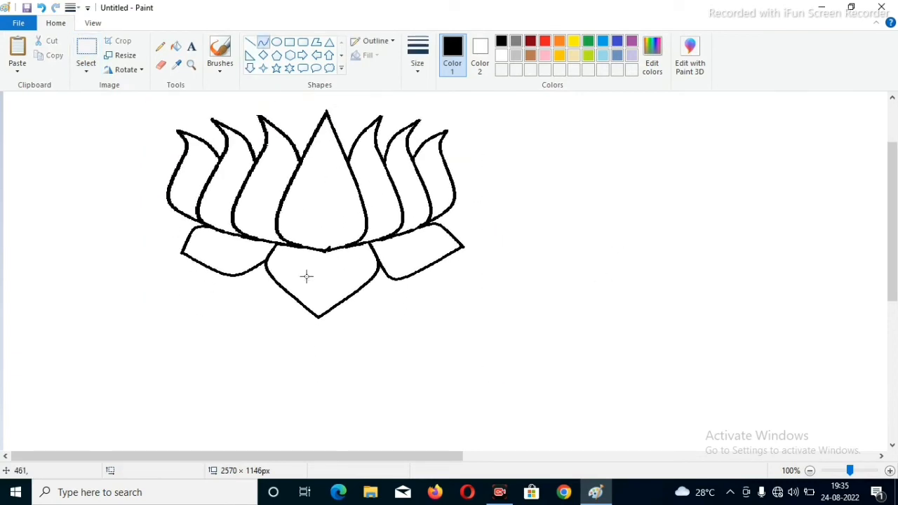
{"action": "mouse_move", "coordinate": [306, 309]}
{"action": "left_mouse_down"}
{"action": "mouse_move", "coordinate": [307, 420]}
{"action": "mouse_move", "coordinate": [312, 405]}
{"action": "left_mouse_up"}
{"action": "left_click_drag", "start_coordinate": [307, 368], "coordinate": [305, 377]}
{"action": "left_click", "coordinate": [304, 376]}
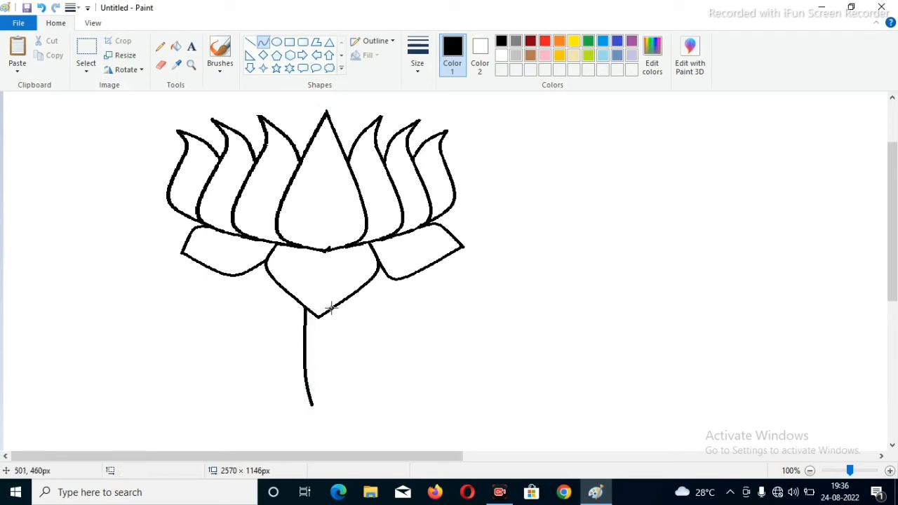
{"action": "left_click_drag", "start_coordinate": [326, 316], "coordinate": [331, 401]}
{"action": "left_click_drag", "start_coordinate": [329, 363], "coordinate": [317, 363]}
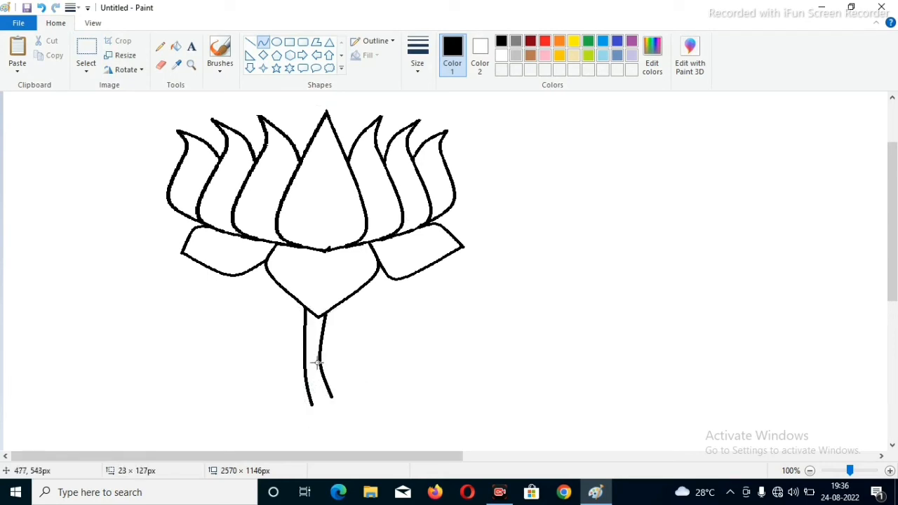
Step: Draw an ellipse as the leaf, shrink and place it at the stem's base, and erase the stem ends that overlap it
{"action": "left_click", "coordinate": [276, 42]}
{"action": "left_click_drag", "start_coordinate": [308, 426], "coordinate": [534, 333]}
{"action": "left_click_drag", "start_coordinate": [429, 419], "coordinate": [428, 397]}
{"action": "left_click_drag", "start_coordinate": [531, 381], "coordinate": [479, 381]}
{"action": "left_click_drag", "start_coordinate": [391, 339], "coordinate": [391, 363]}
{"action": "left_click_drag", "start_coordinate": [389, 390], "coordinate": [376, 407]}
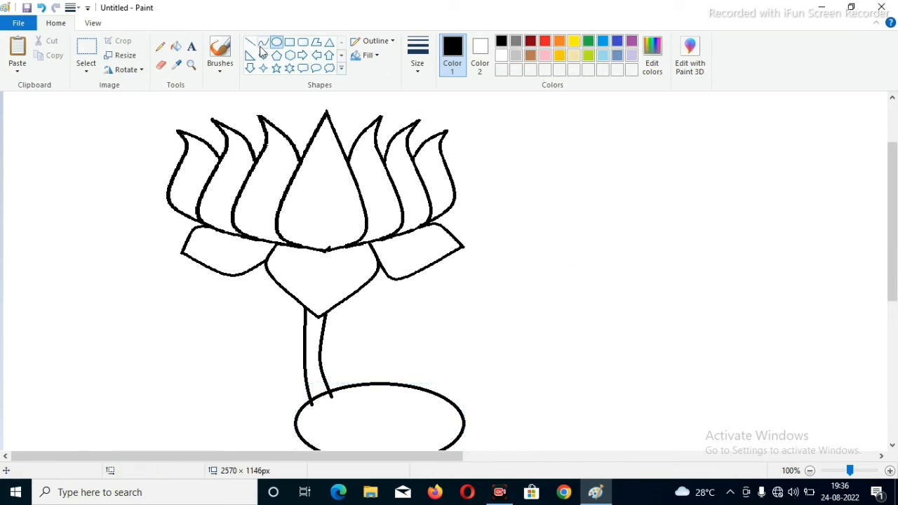
{"action": "left_click", "coordinate": [161, 64]}
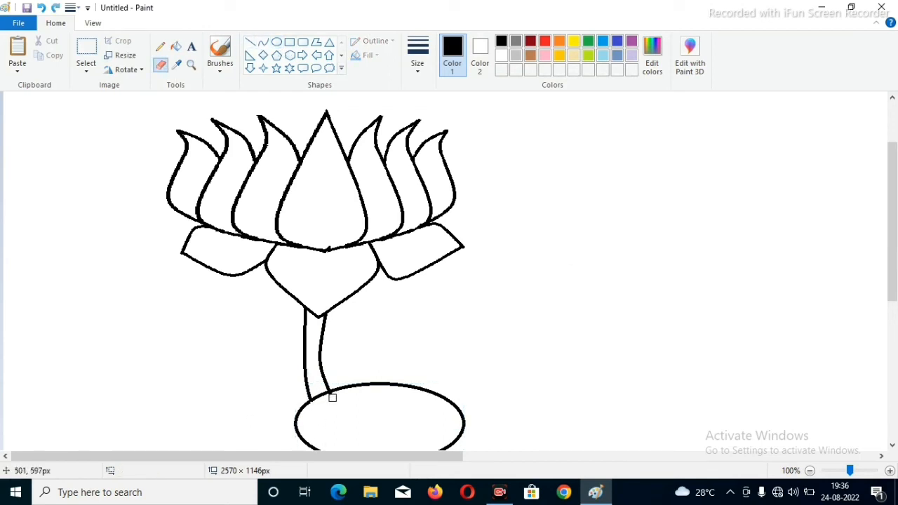
Step: Add a tiny ellipse inside the leaf and draw five curved veins from it to the leaf's edge
{"action": "left_click", "coordinate": [277, 42]}
{"action": "mouse_move", "coordinate": [336, 421]}
{"action": "left_mouse_down"}
{"action": "mouse_move", "coordinate": [356, 382]}
{"action": "mouse_move", "coordinate": [360, 400]}
{"action": "mouse_move", "coordinate": [293, 429]}
{"action": "mouse_move", "coordinate": [330, 426]}
{"action": "left_mouse_up"}
{"action": "left_click", "coordinate": [263, 42]}
{"action": "left_click", "coordinate": [342, 415]}
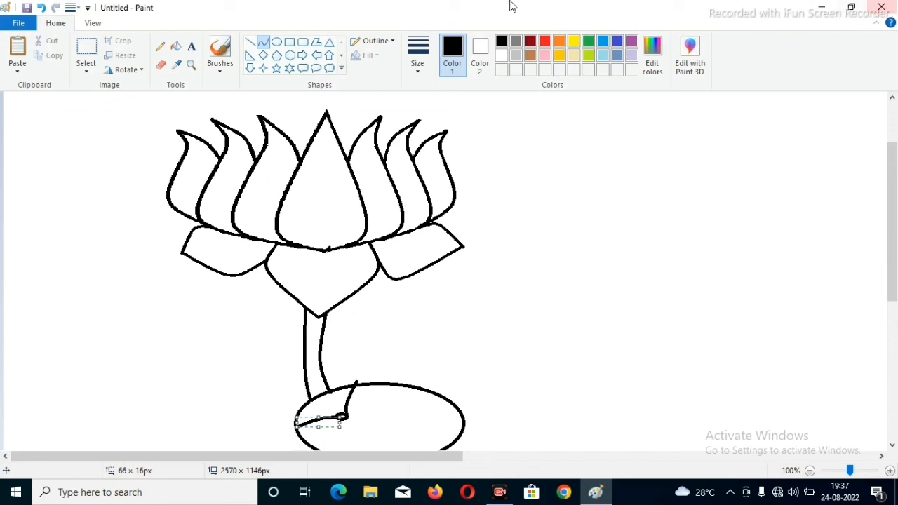
{"action": "left_click_drag", "start_coordinate": [342, 418], "coordinate": [398, 437]}
{"action": "mouse_move", "coordinate": [344, 444]}
{"action": "left_mouse_down"}
{"action": "mouse_move", "coordinate": [334, 438]}
{"action": "mouse_move", "coordinate": [439, 450]}
{"action": "mouse_move", "coordinate": [392, 407]}
{"action": "mouse_move", "coordinate": [456, 406]}
{"action": "left_mouse_up"}
{"action": "left_click", "coordinate": [334, 437]}
{"action": "left_click", "coordinate": [408, 429]}
{"action": "left_click", "coordinate": [406, 407]}
{"action": "left_click", "coordinate": [405, 407]}
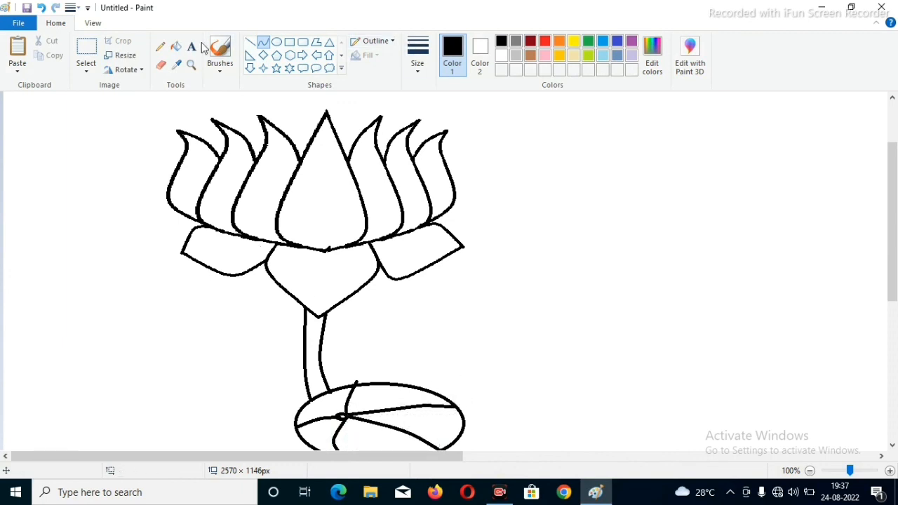
Step: Fill the two outermost right upper petals with red and undo the accidental red fill of the outlines
{"action": "left_click", "coordinate": [176, 46]}
{"action": "left_click", "coordinate": [544, 41]}
{"action": "left_click", "coordinate": [435, 175]}
{"action": "left_click", "coordinate": [398, 179]}
{"action": "left_click", "coordinate": [382, 185]}
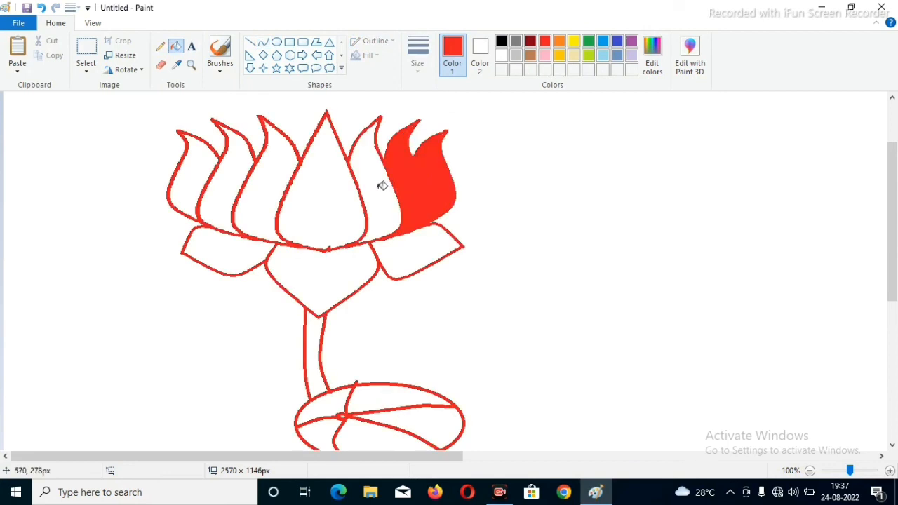
{"action": "key", "text": "ctrl+z"}
Step: Fill the remaining upper petals and the three lower petals with red
{"action": "left_click", "coordinate": [366, 184]}
{"action": "left_click", "coordinate": [319, 183]}
{"action": "left_click", "coordinate": [255, 176]}
{"action": "left_click", "coordinate": [224, 184]}
{"action": "left_click", "coordinate": [201, 180]}
{"action": "left_click", "coordinate": [188, 248]}
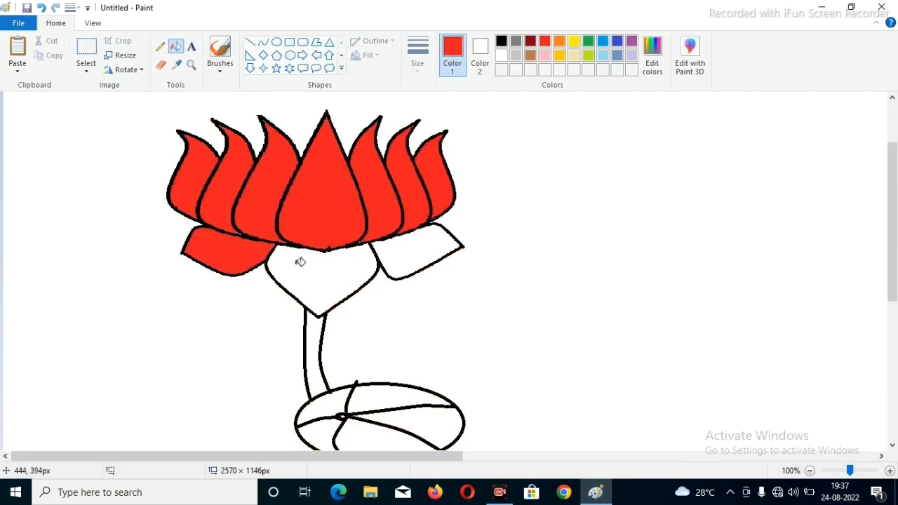
{"action": "left_click", "coordinate": [300, 261]}
{"action": "left_click", "coordinate": [409, 252]}
Step: Fill the stem and all the leaf segments with green
{"action": "left_click", "coordinate": [588, 42]}
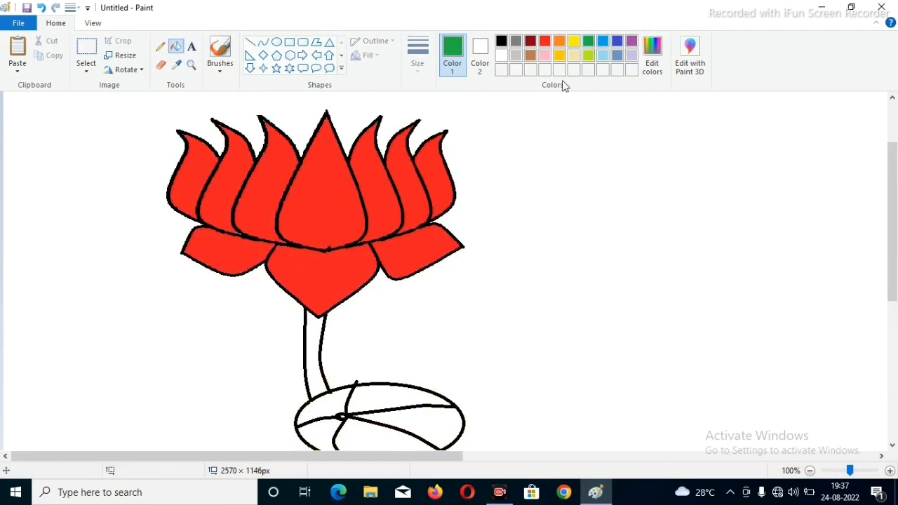
{"action": "left_click", "coordinate": [317, 357]}
{"action": "left_click", "coordinate": [335, 401]}
{"action": "left_click", "coordinate": [319, 438]}
{"action": "left_click", "coordinate": [403, 425]}
{"action": "left_click", "coordinate": [417, 398]}
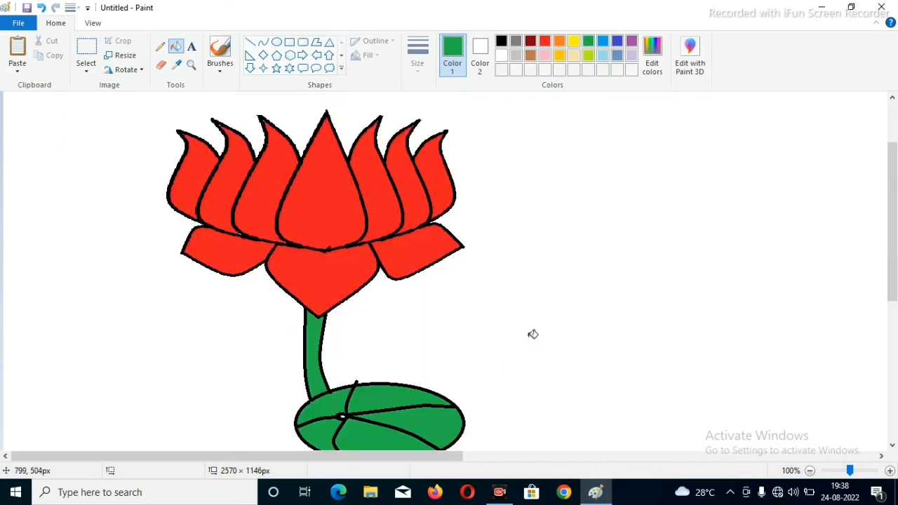
{"action": "left_click", "coordinate": [811, 471]}
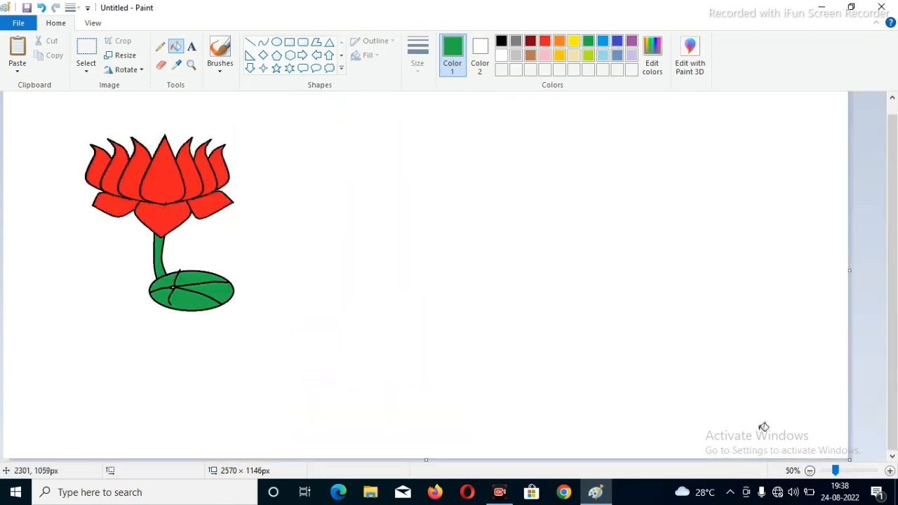